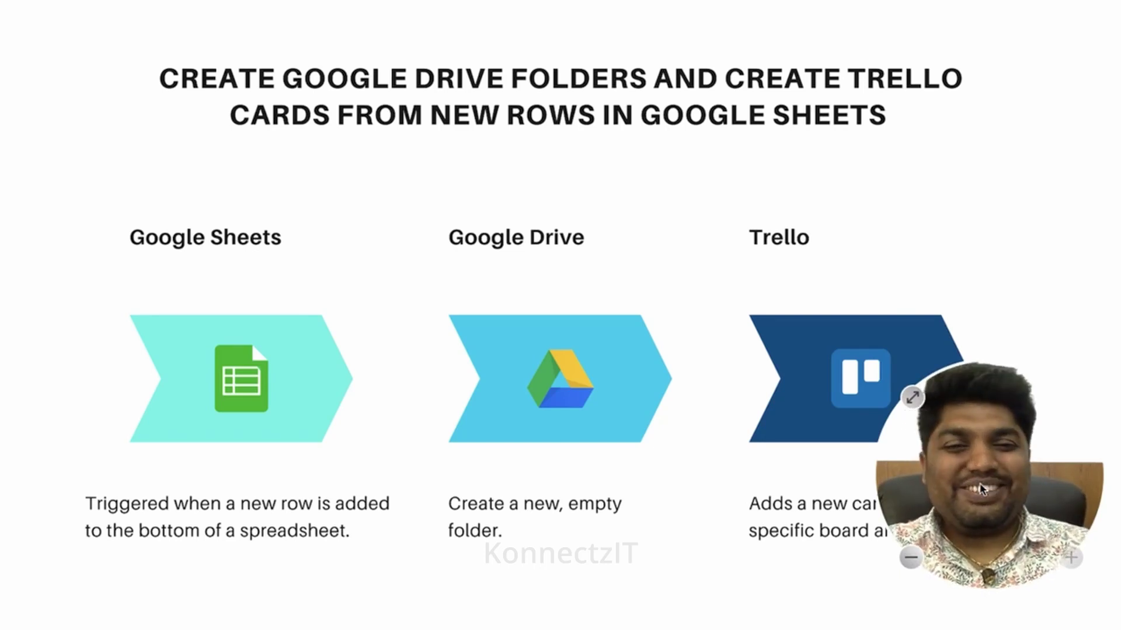
Leave the workflow overview slide for the KonnectzIT Authorised Apps page listing Trello and Google Sheets
key("ctrl+Right")
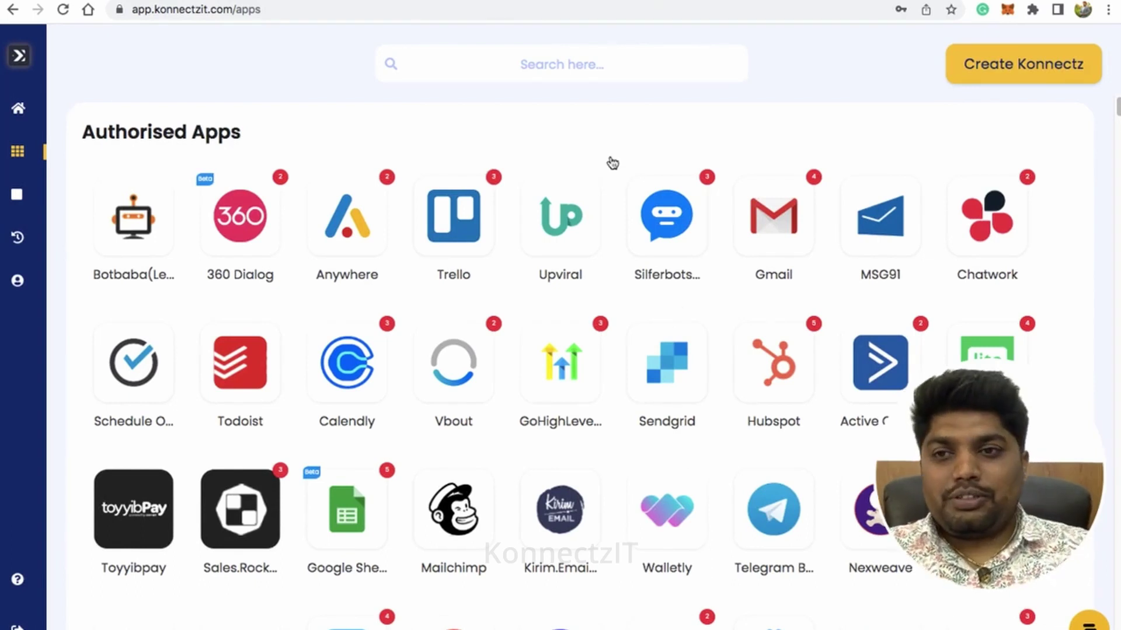
mouse_move(48, 158)
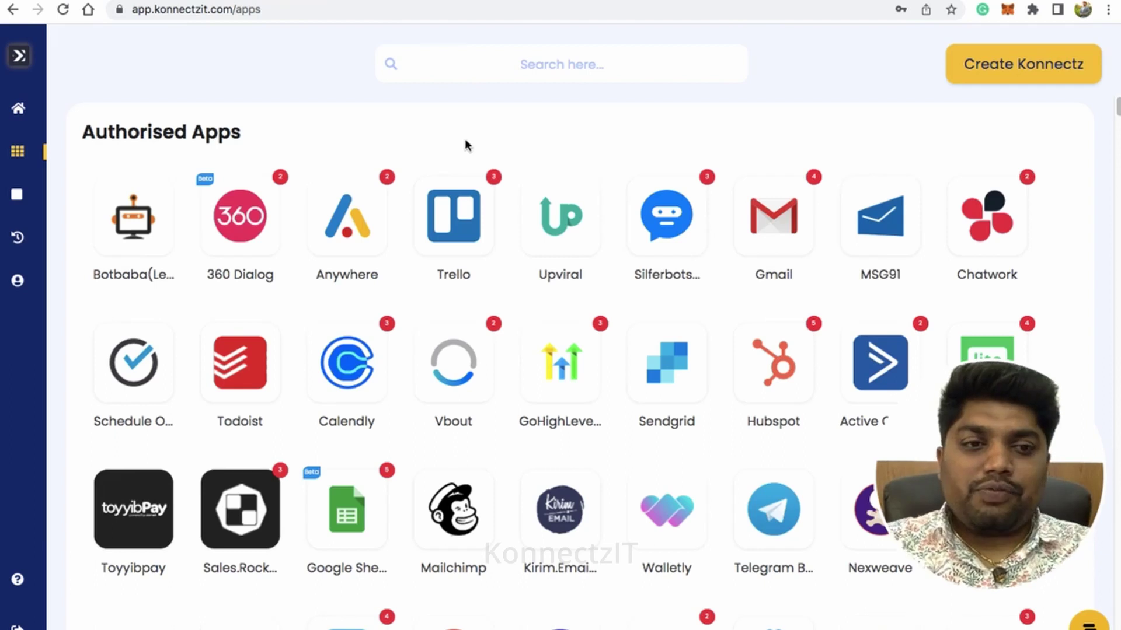
left_click(475, 62)
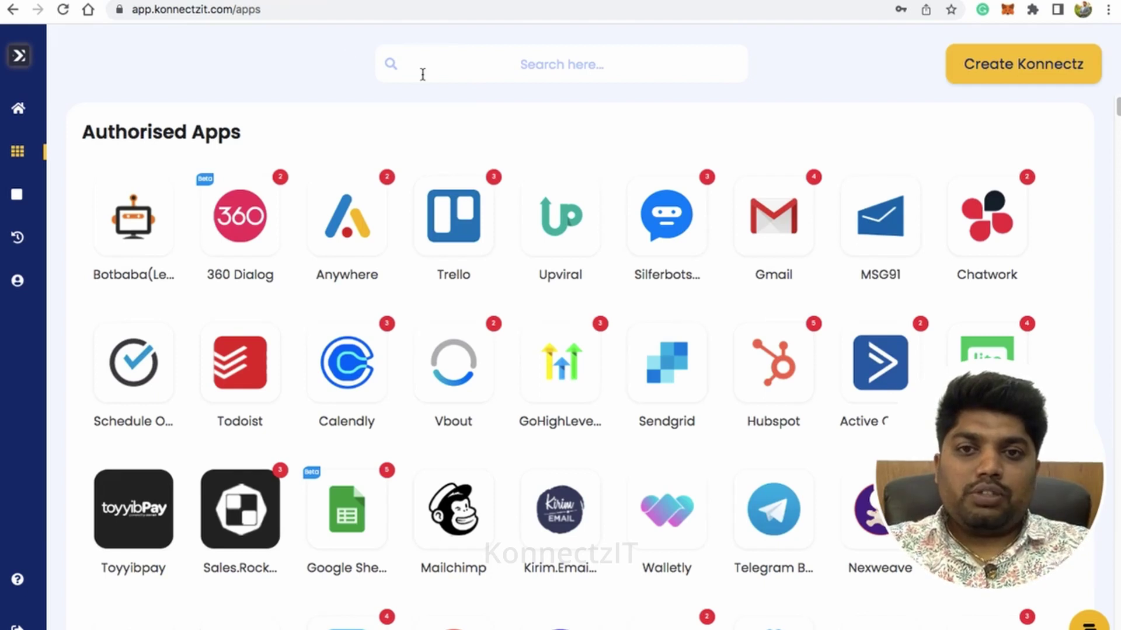
Search the apps for 'drive' and start adding a second Google Drive account
type("drive")
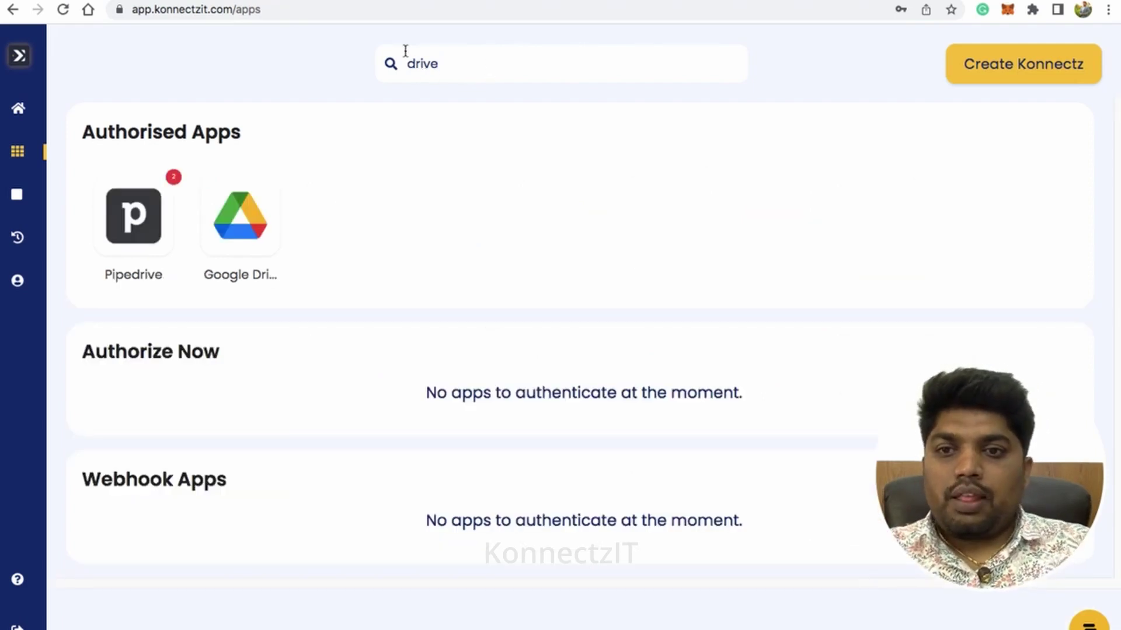
left_click(249, 223)
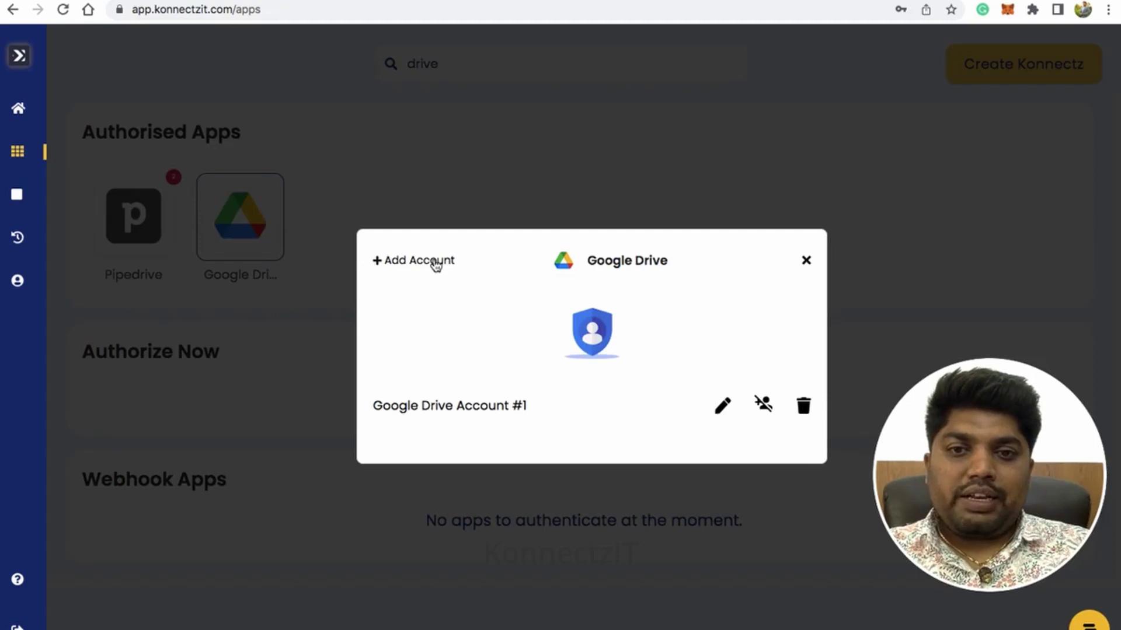
left_click(433, 261)
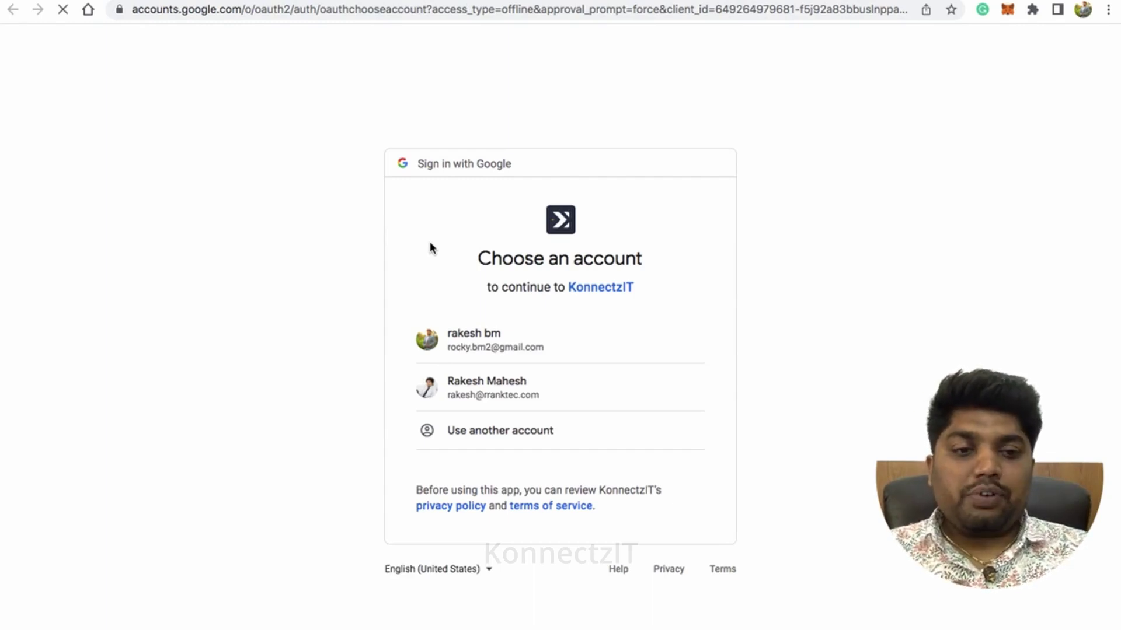
Sign in with the first listed Google account and continue past the unverified-app warning to authorize KonnectzIT
left_click(506, 348)
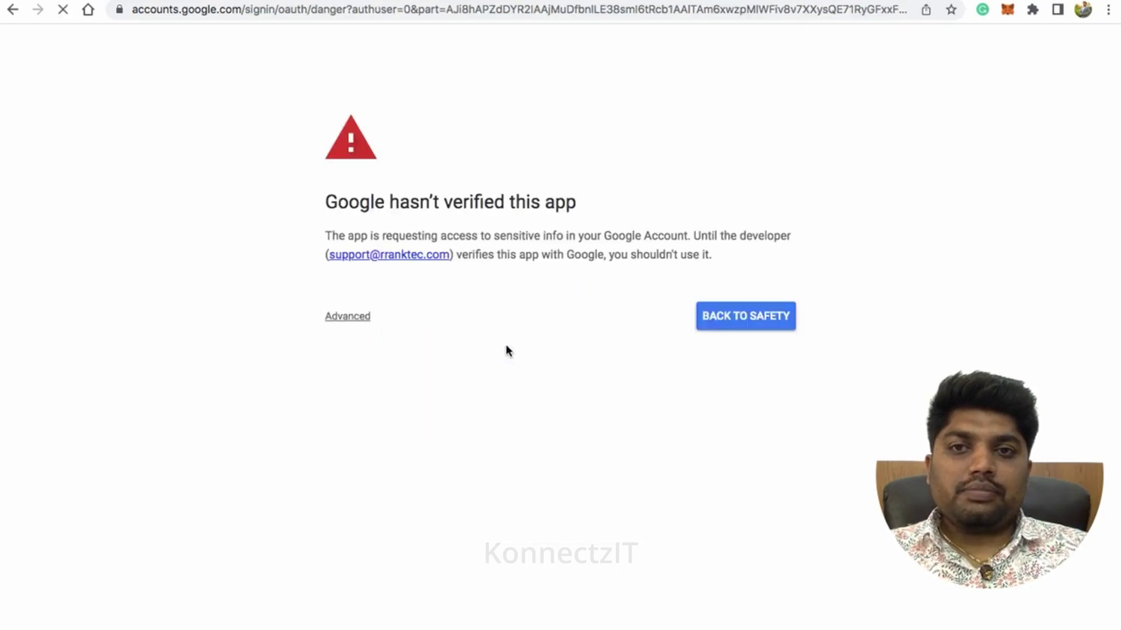
left_click(357, 317)
left_click(382, 413)
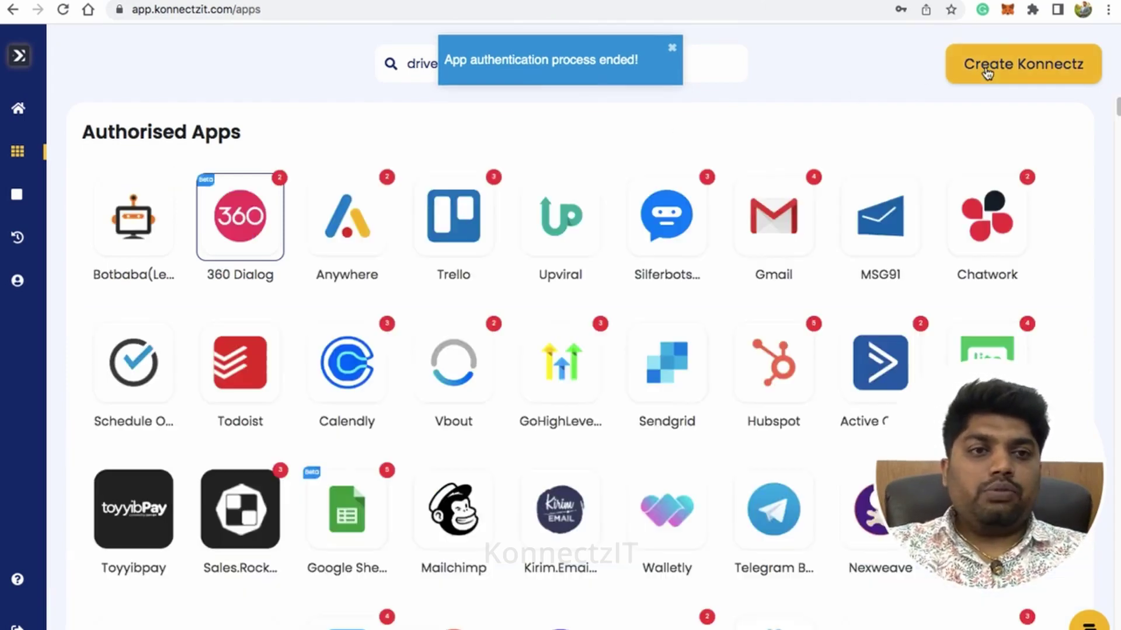
Create a new Konnectz and filter its app list with 'she' to show Google Sheets and TSheets
left_click(986, 71)
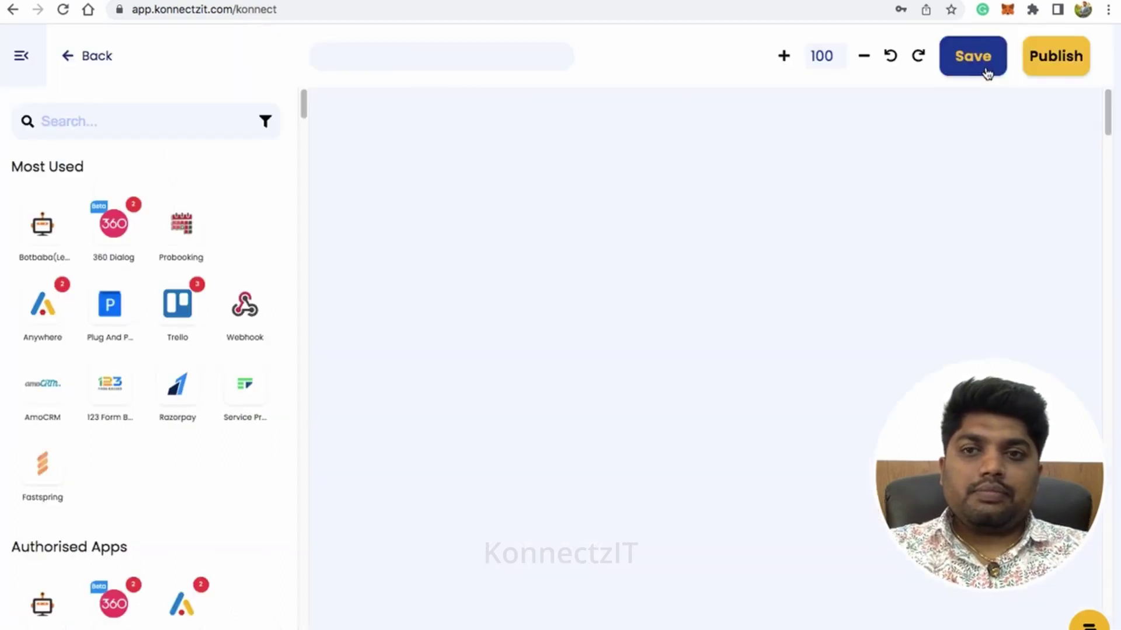
left_click(100, 124)
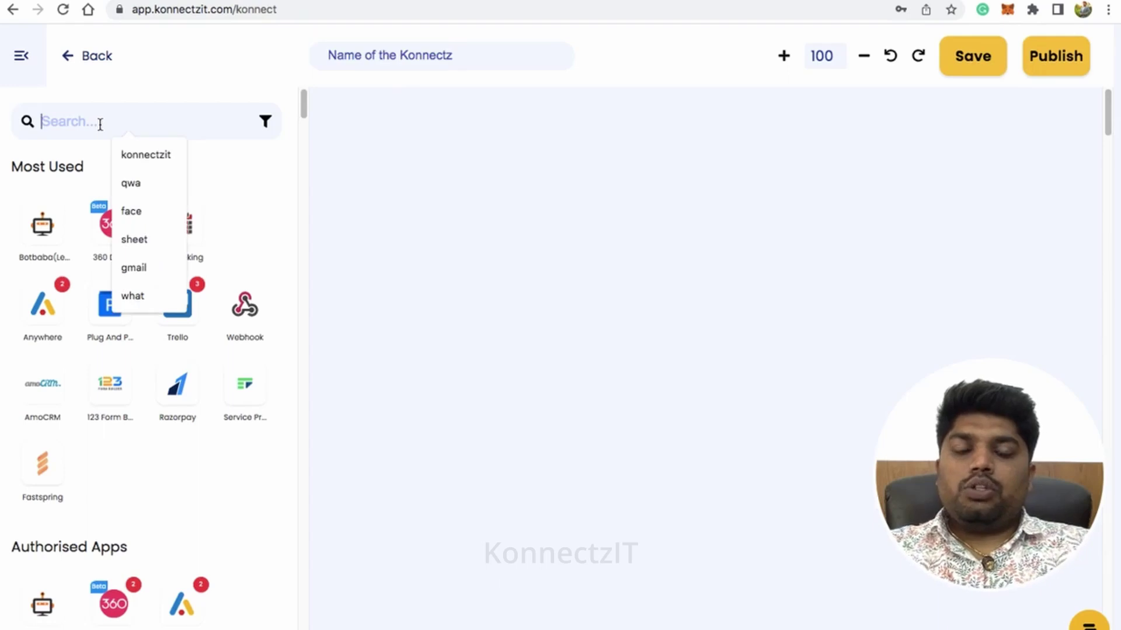
type("sheet")
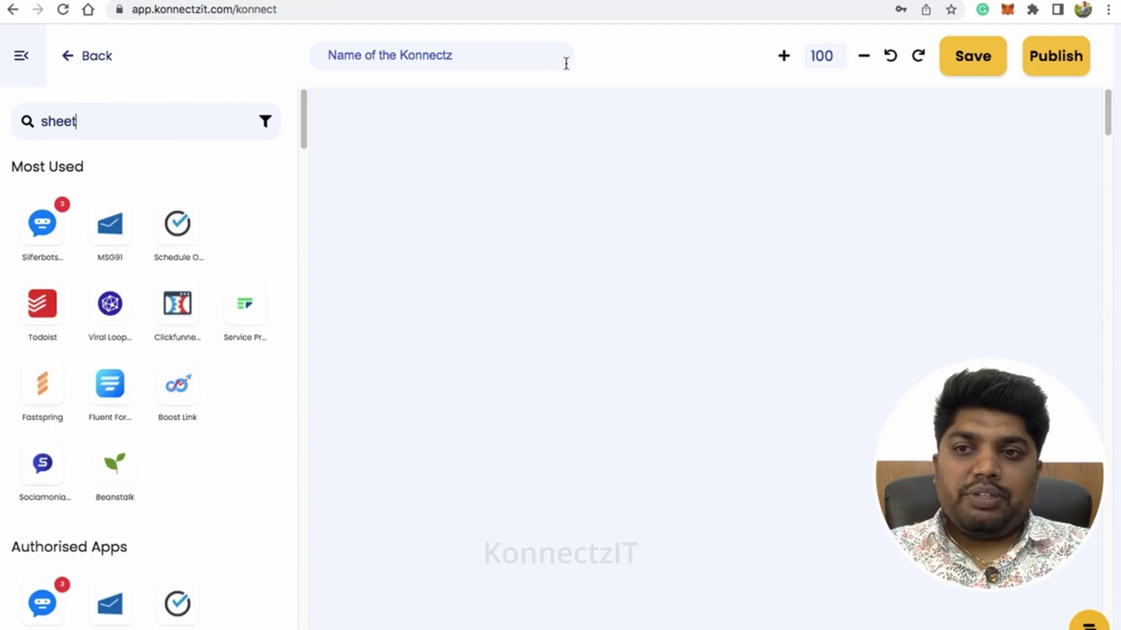
key("BackSpace")
key("BackSpace")
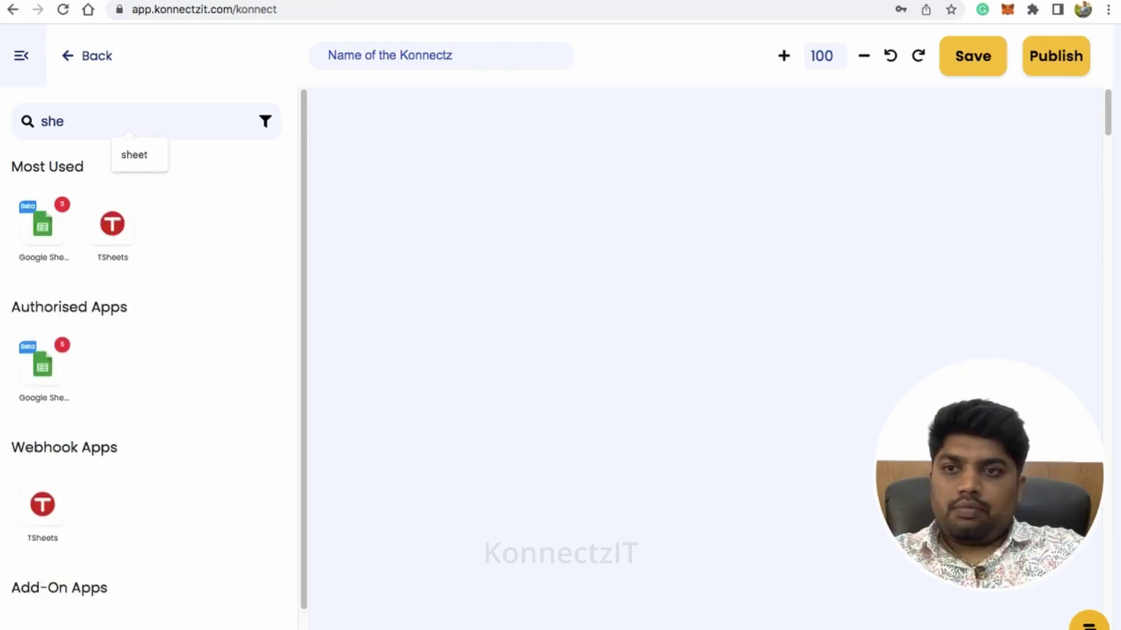
Place a Google Sheet node on the canvas and connect it to Google Sheet Account #5
left_click_drag(47, 236, 446, 199)
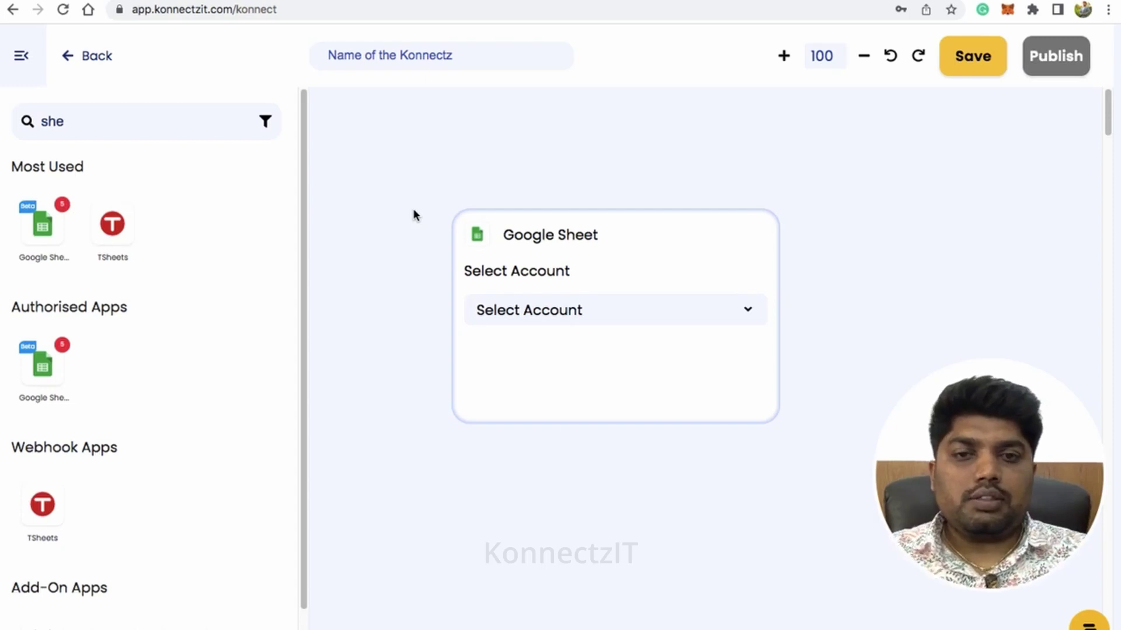
left_click(21, 55)
left_click_drag(656, 275, 243, 164)
left_click(283, 217)
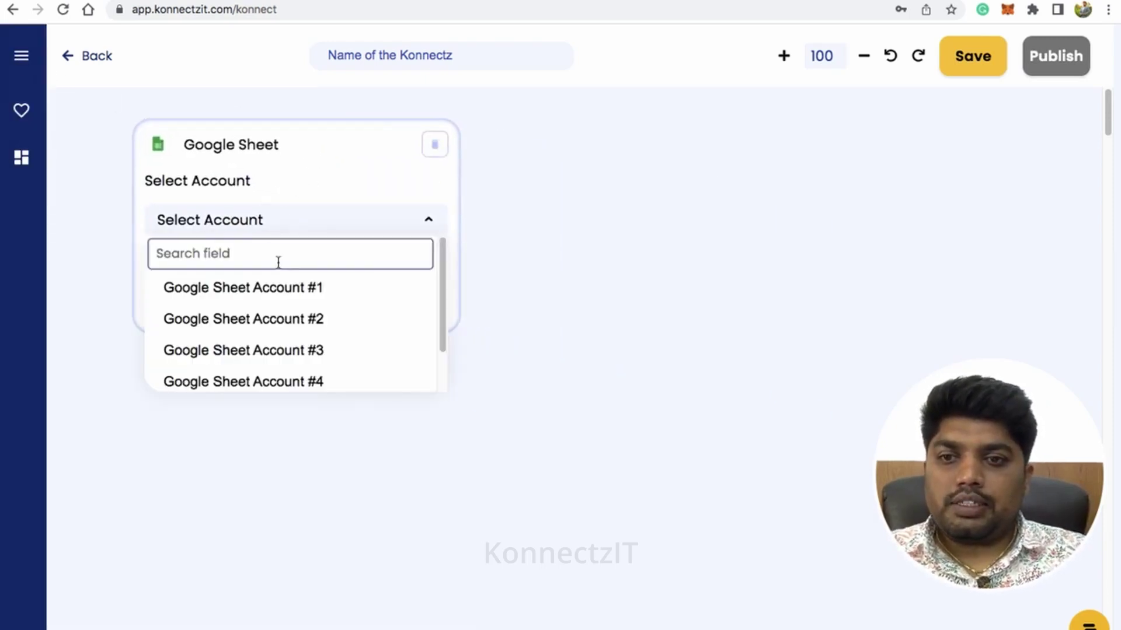
scroll(292, 291, "down", 1)
left_click(310, 368)
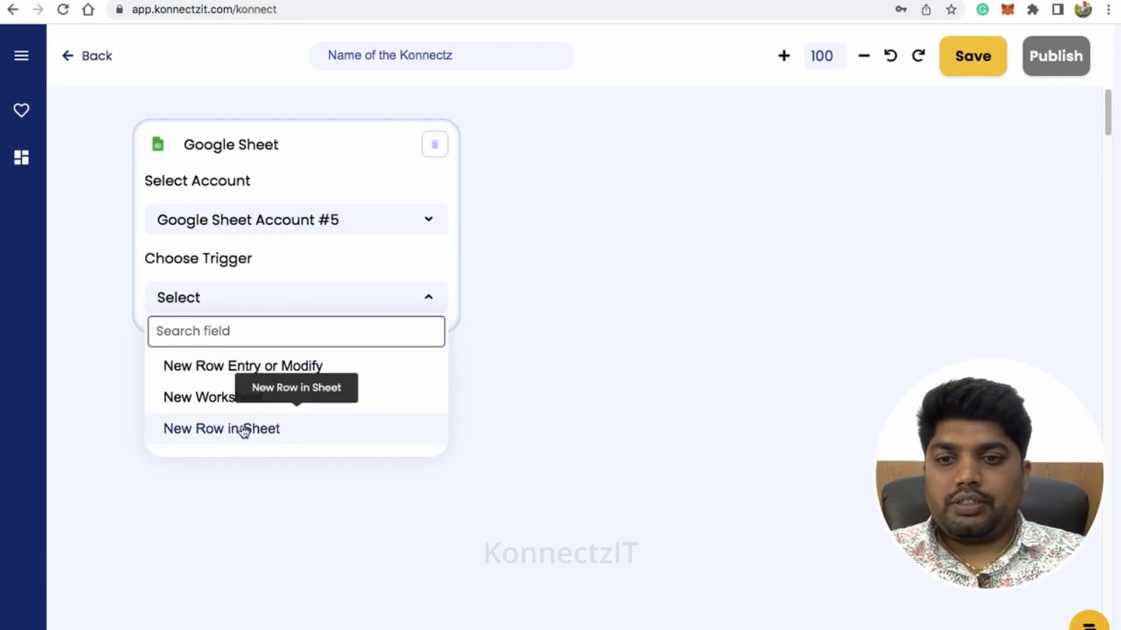
Set the trigger to New Row in Sheet on the KonnectzIT Webinar Demo spreadsheet's Drive Demo sheet
left_click(277, 435)
left_click(293, 376)
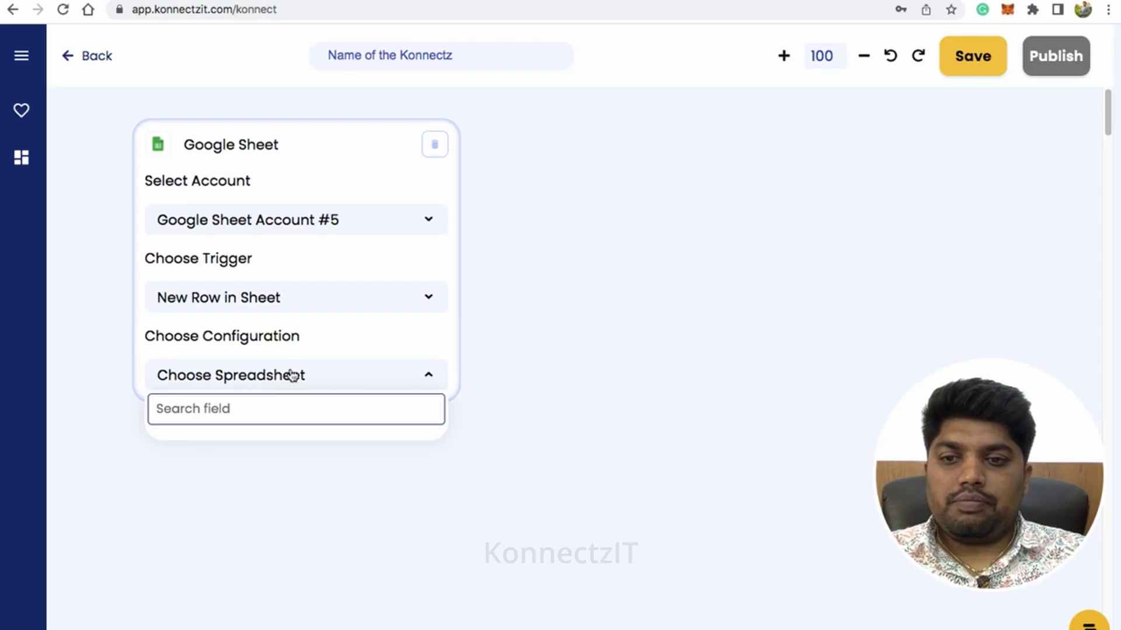
left_click(288, 443)
left_click(282, 412)
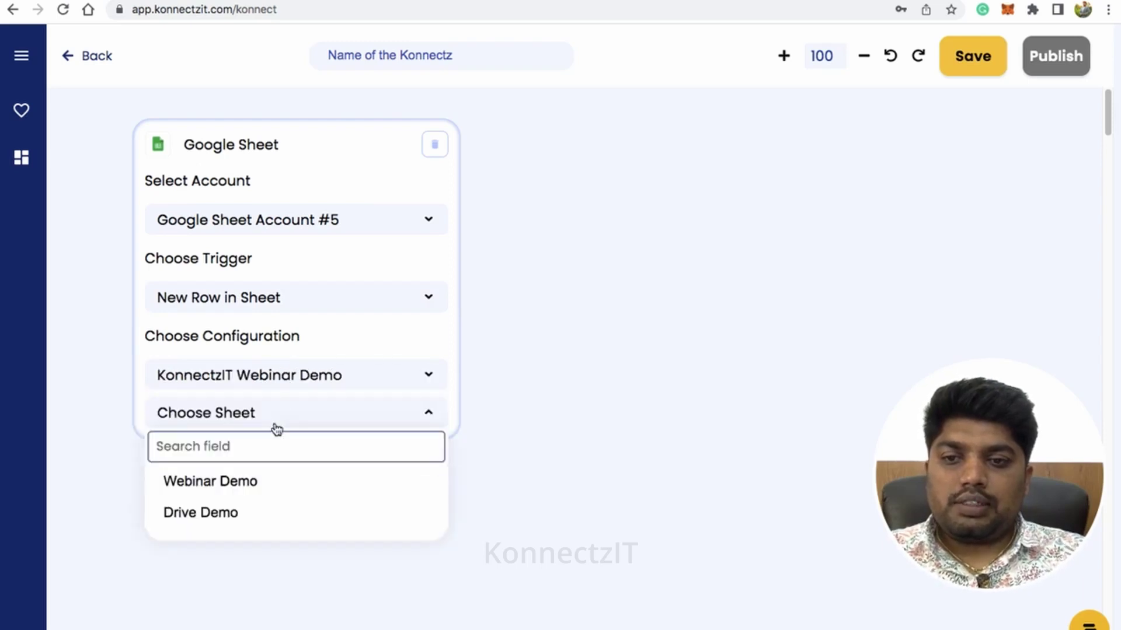
left_click(239, 510)
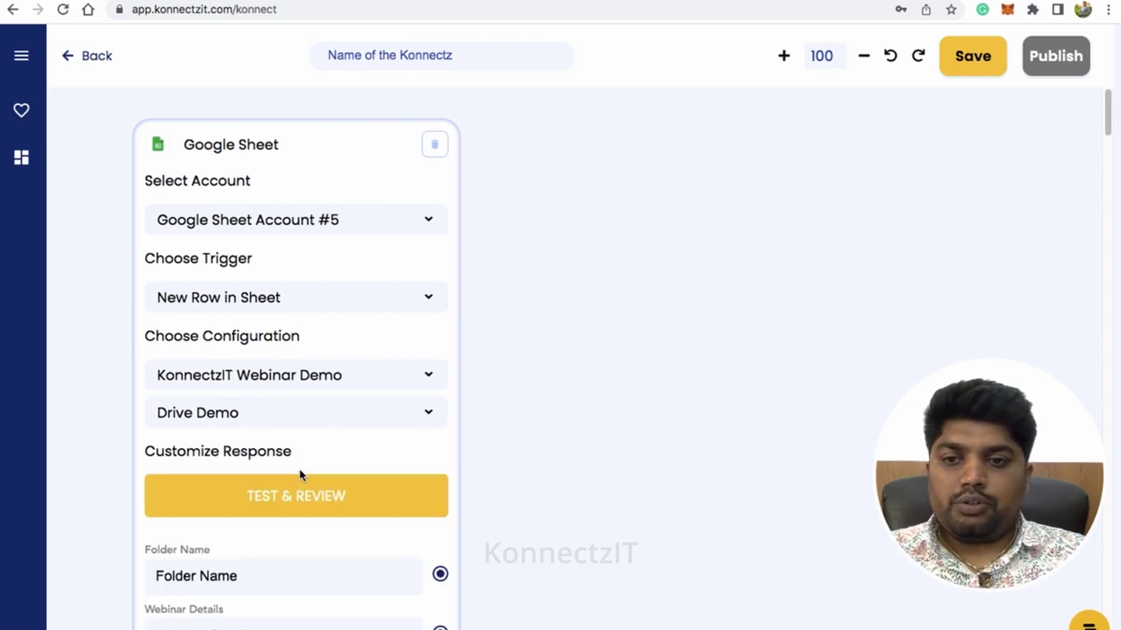
Test the trigger with OR matching and the Folder Name field included, then proceed
scroll(299, 470, "down", 4)
left_click_drag(325, 246, 287, 187)
left_click(250, 431)
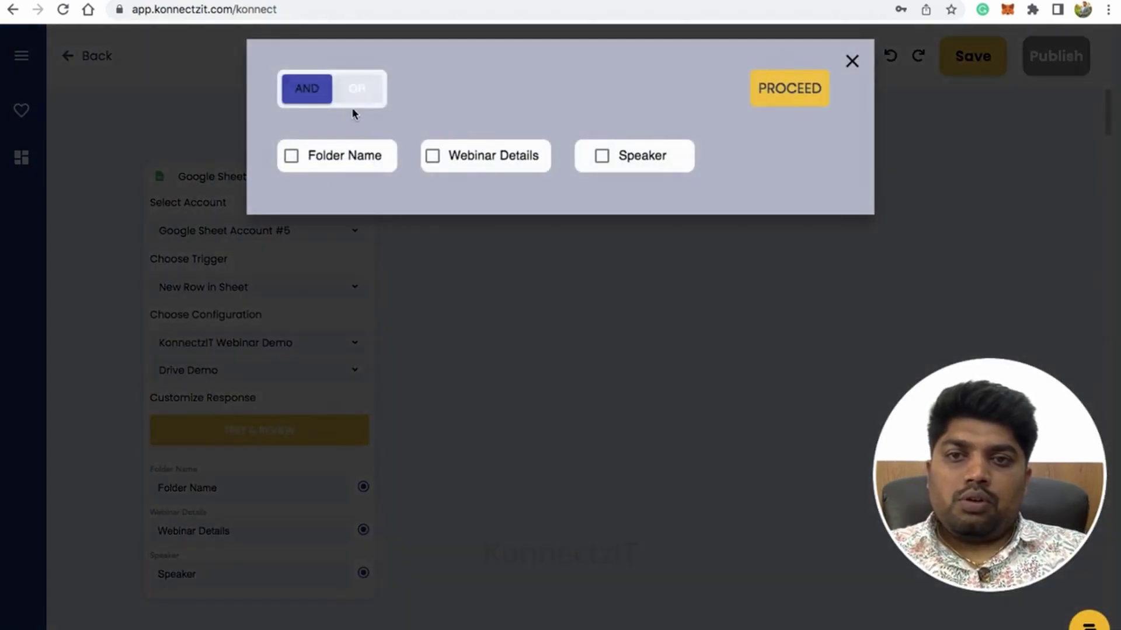
left_click(356, 93)
left_click(327, 157)
left_click(795, 90)
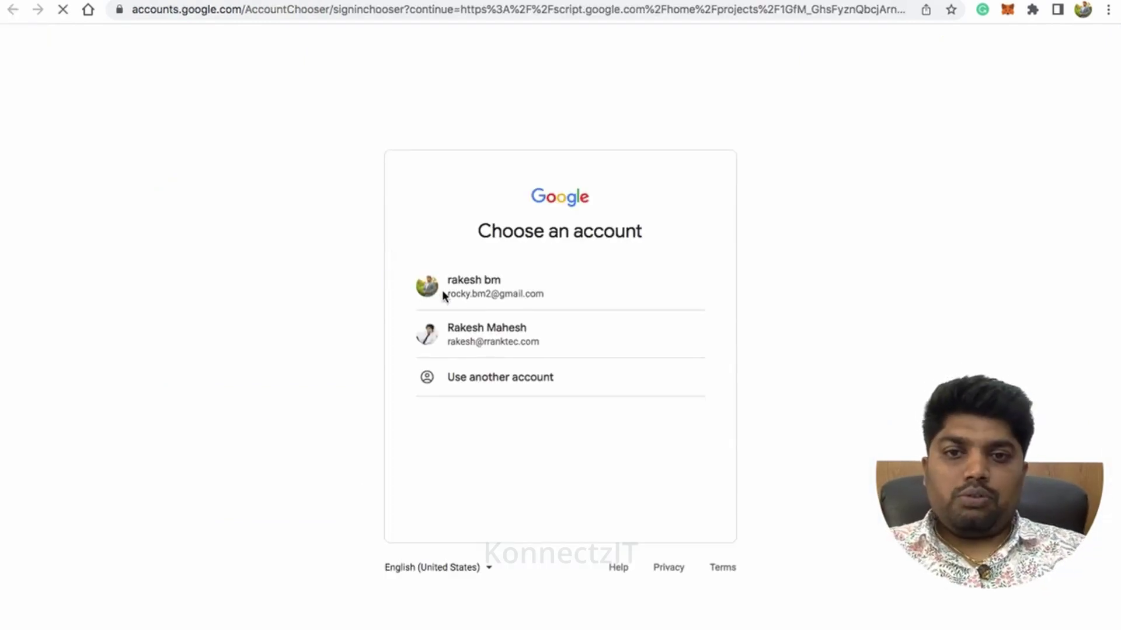
Choose the personal Gmail account to open the Konnect-81737- New Row project's Triggers page
left_click(479, 285)
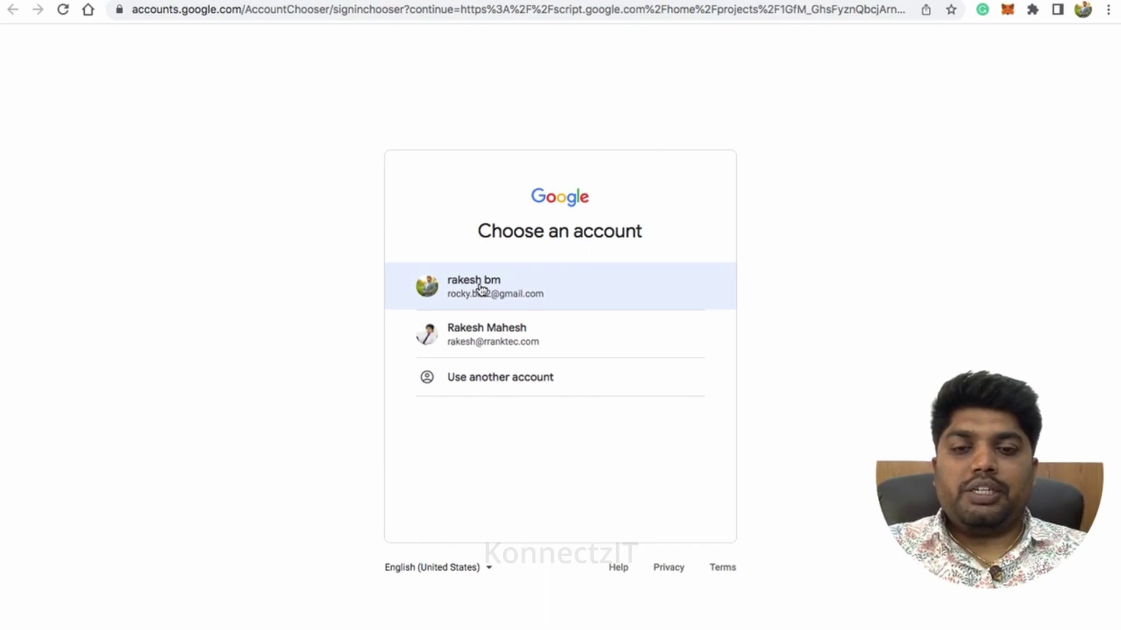
left_click(573, 294)
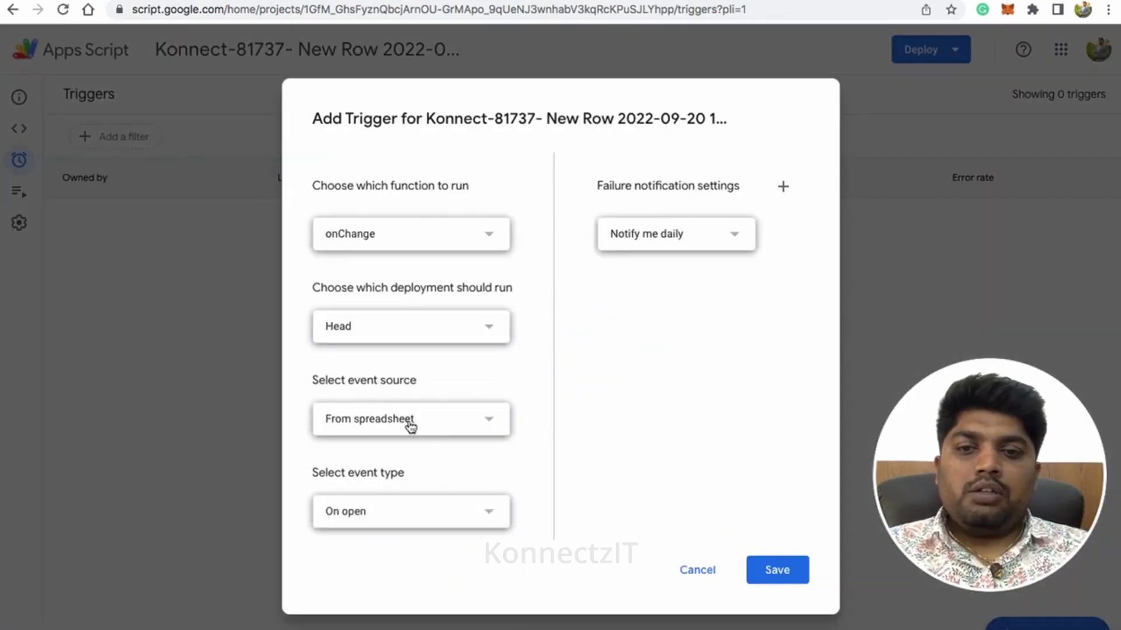
Save a trigger with event type On change and failure notifications set to Notify me immediately
left_click(431, 513)
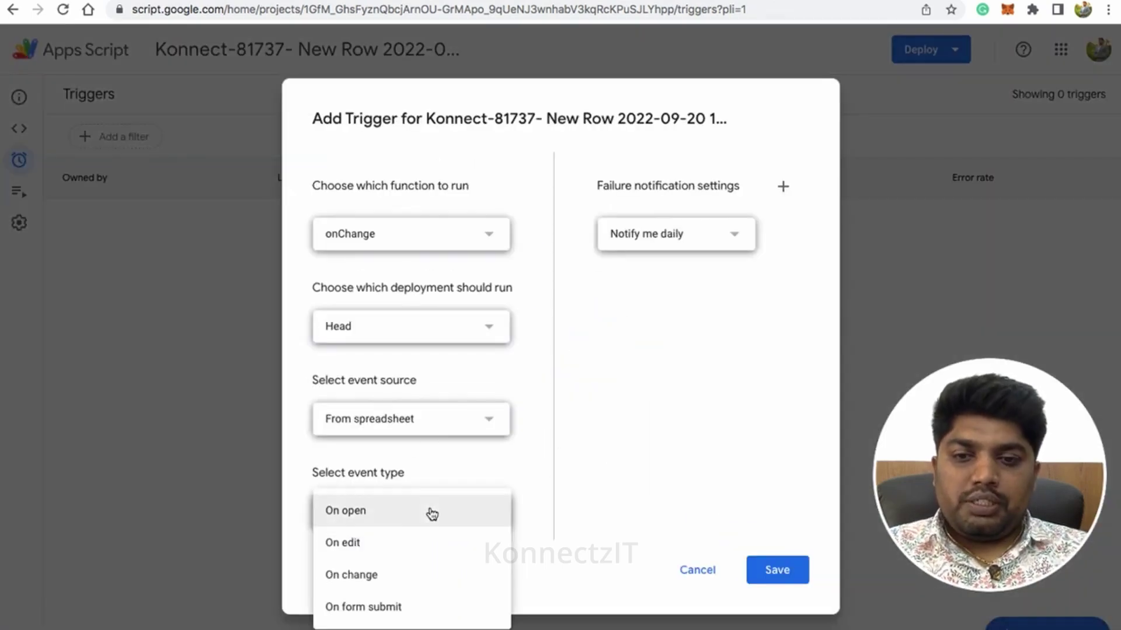
left_click(401, 577)
left_click(669, 237)
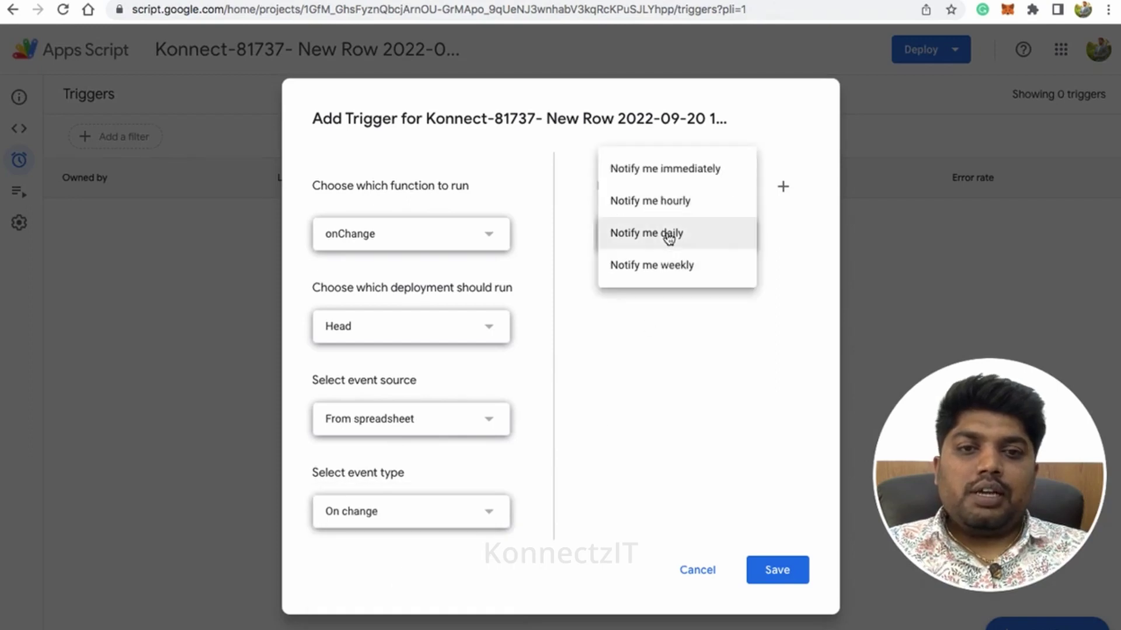
left_click(675, 172)
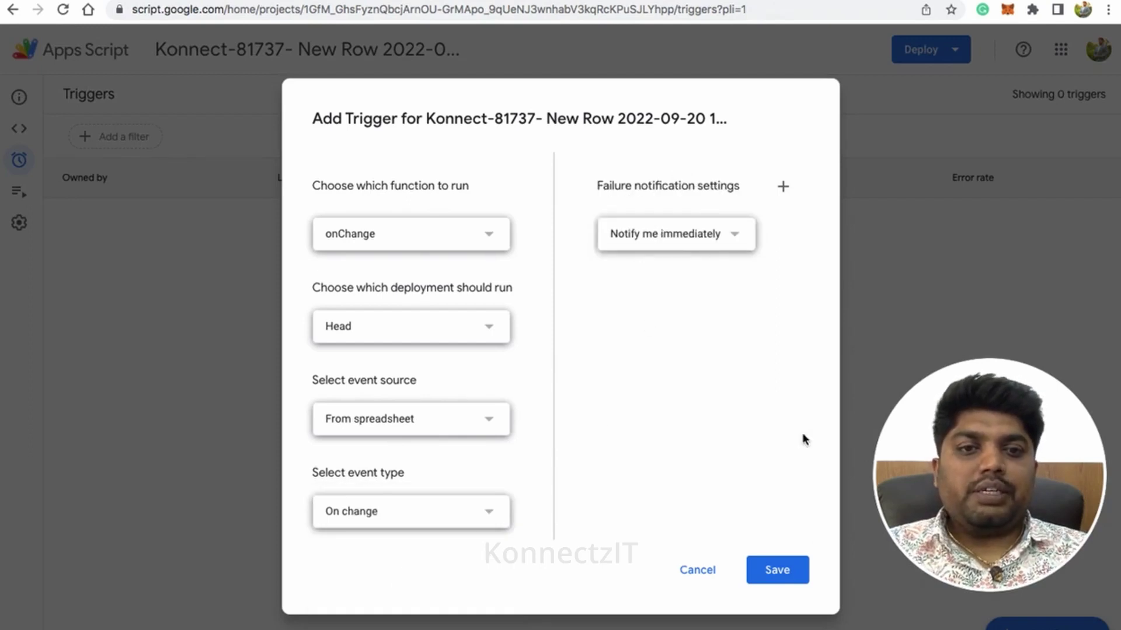
left_click(778, 570)
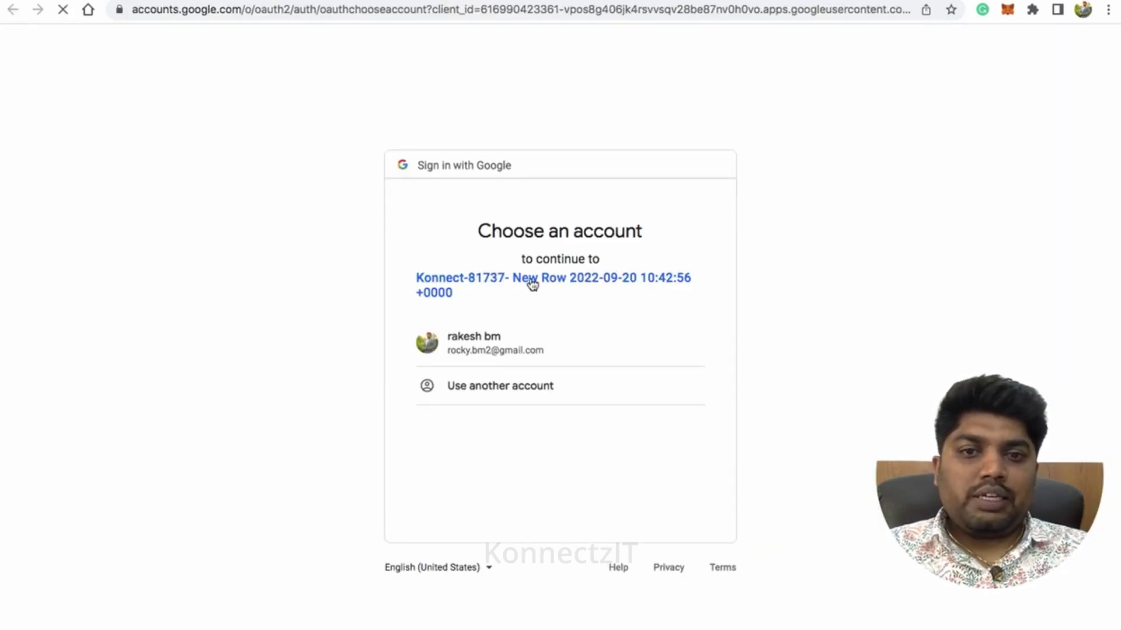
Authorize Konnect-81737- New Row with the personal account, bypassing the unverified warning, and allow spreadsheet access
left_click(510, 349)
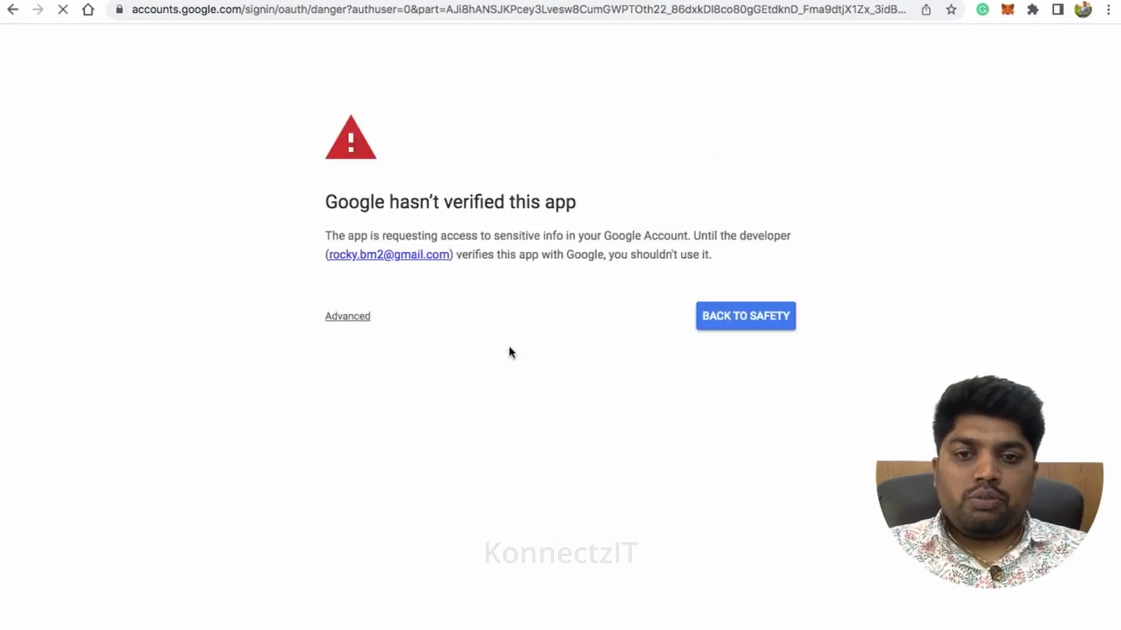
left_click(353, 317)
left_click(380, 410)
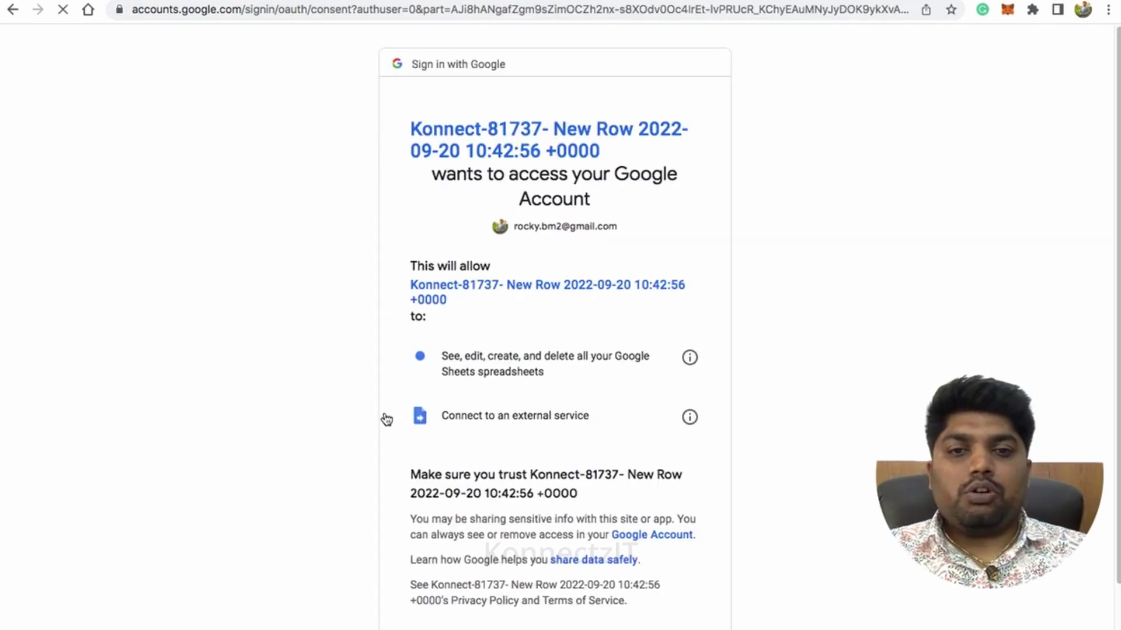
scroll(625, 467, "down", 3)
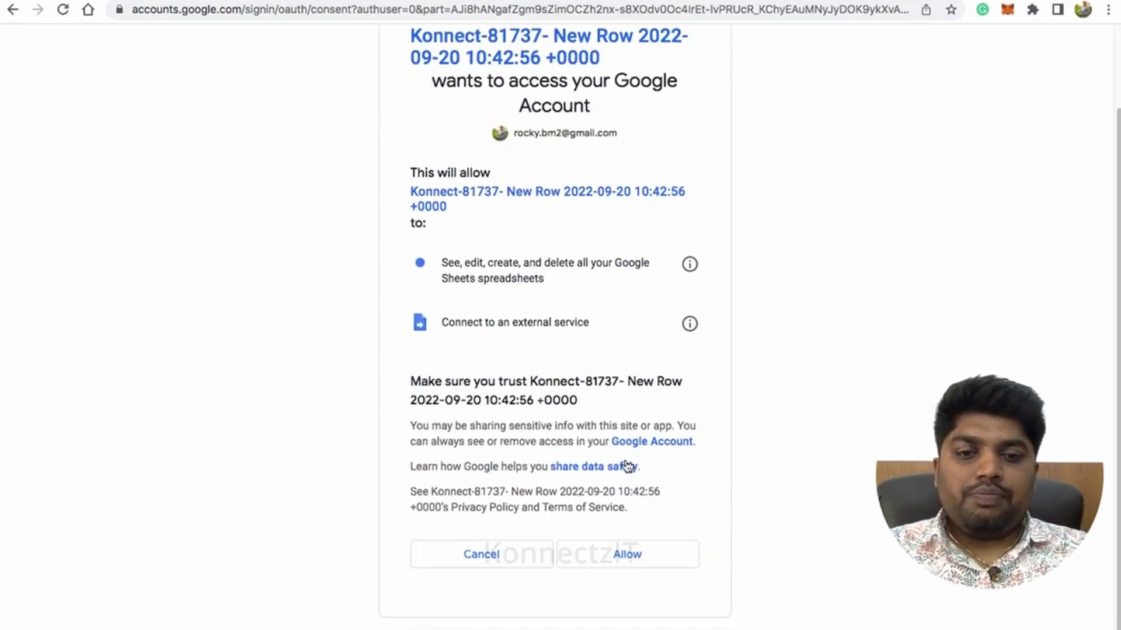
left_click(631, 562)
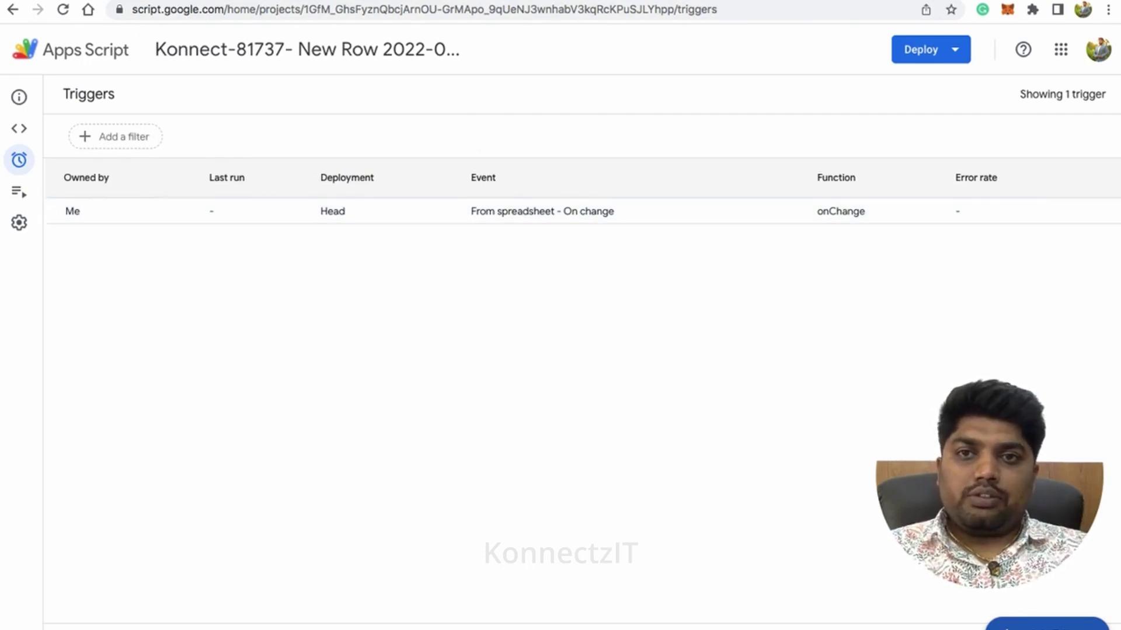
Compare the successful trigger test's Folder Name, Webinar Details and Speaker values with the Drive Demo spreadsheet row
left_click(335, 2)
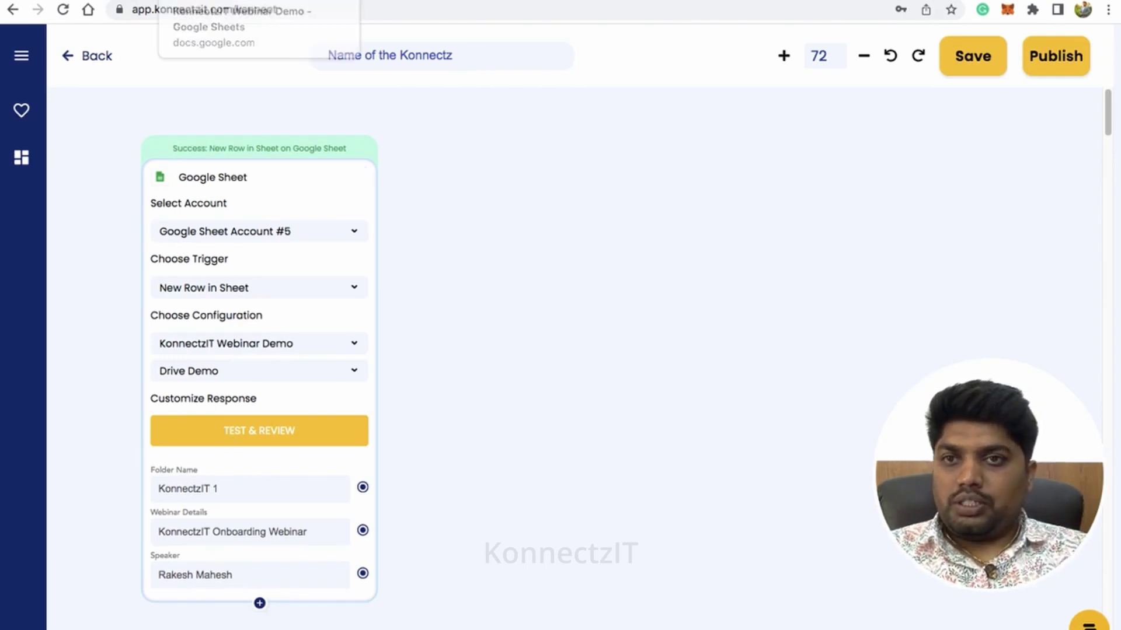
left_click(175, 1)
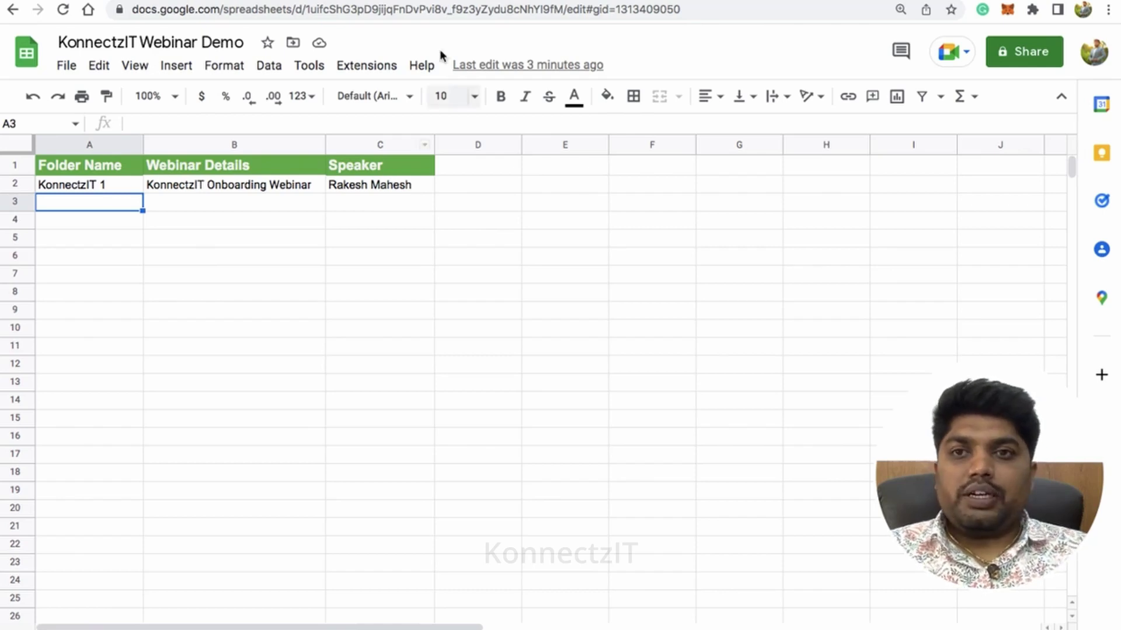
left_click(326, 1)
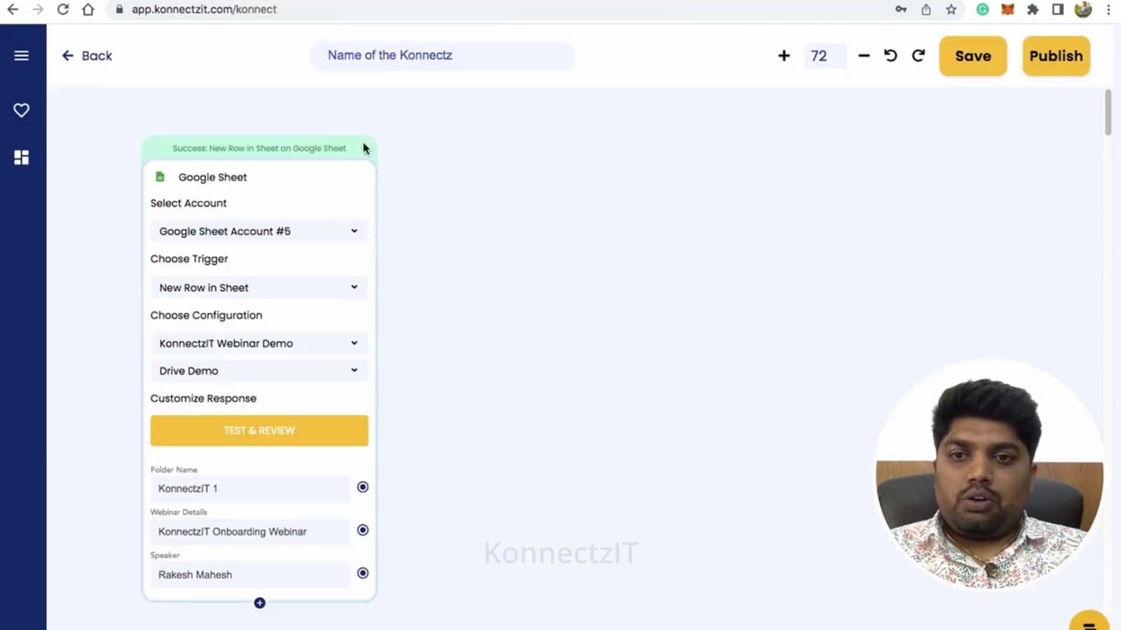